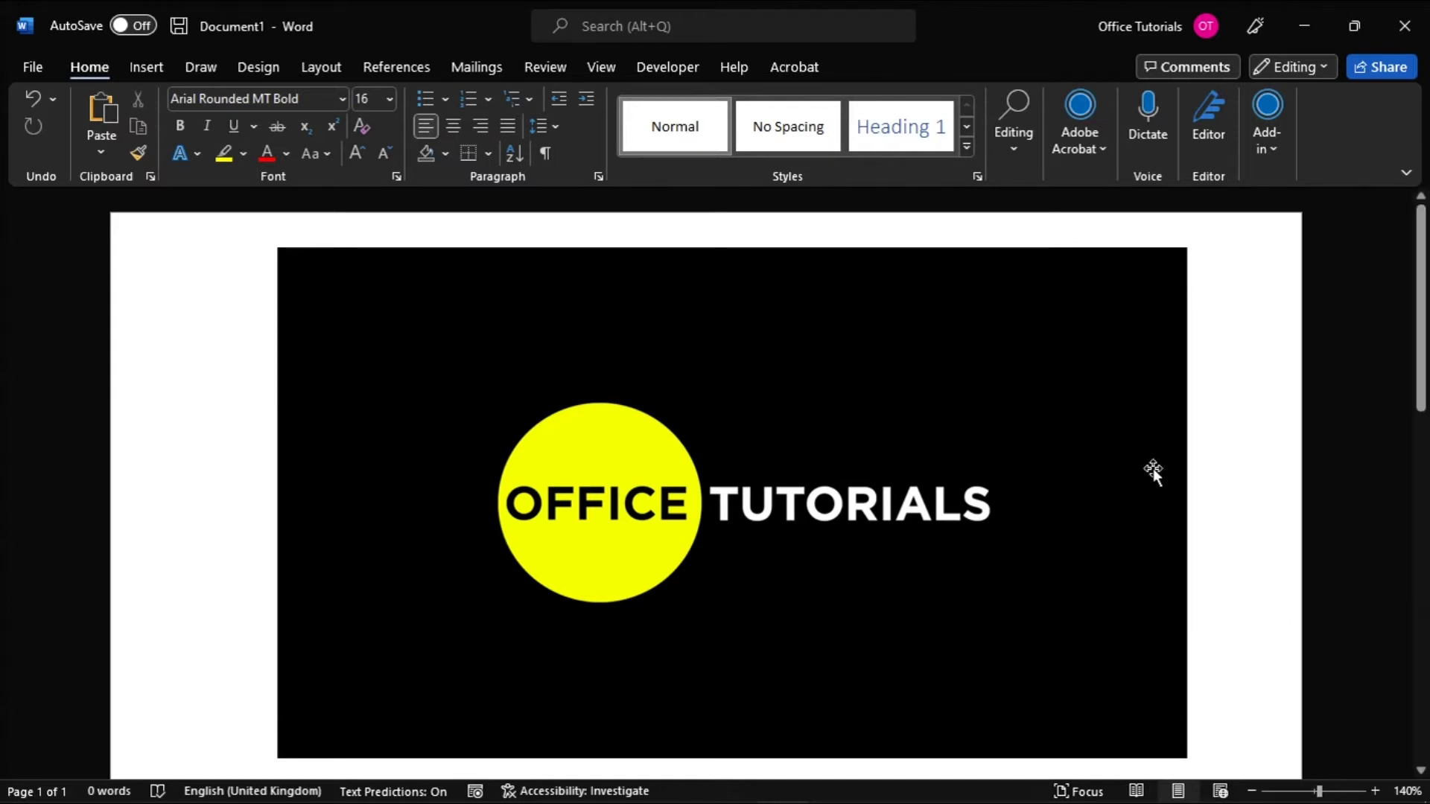
Select the OFFICE TUTORIALS logo image and show its Picture Format tools
{"action": "left_click", "coordinate": [920, 498]}
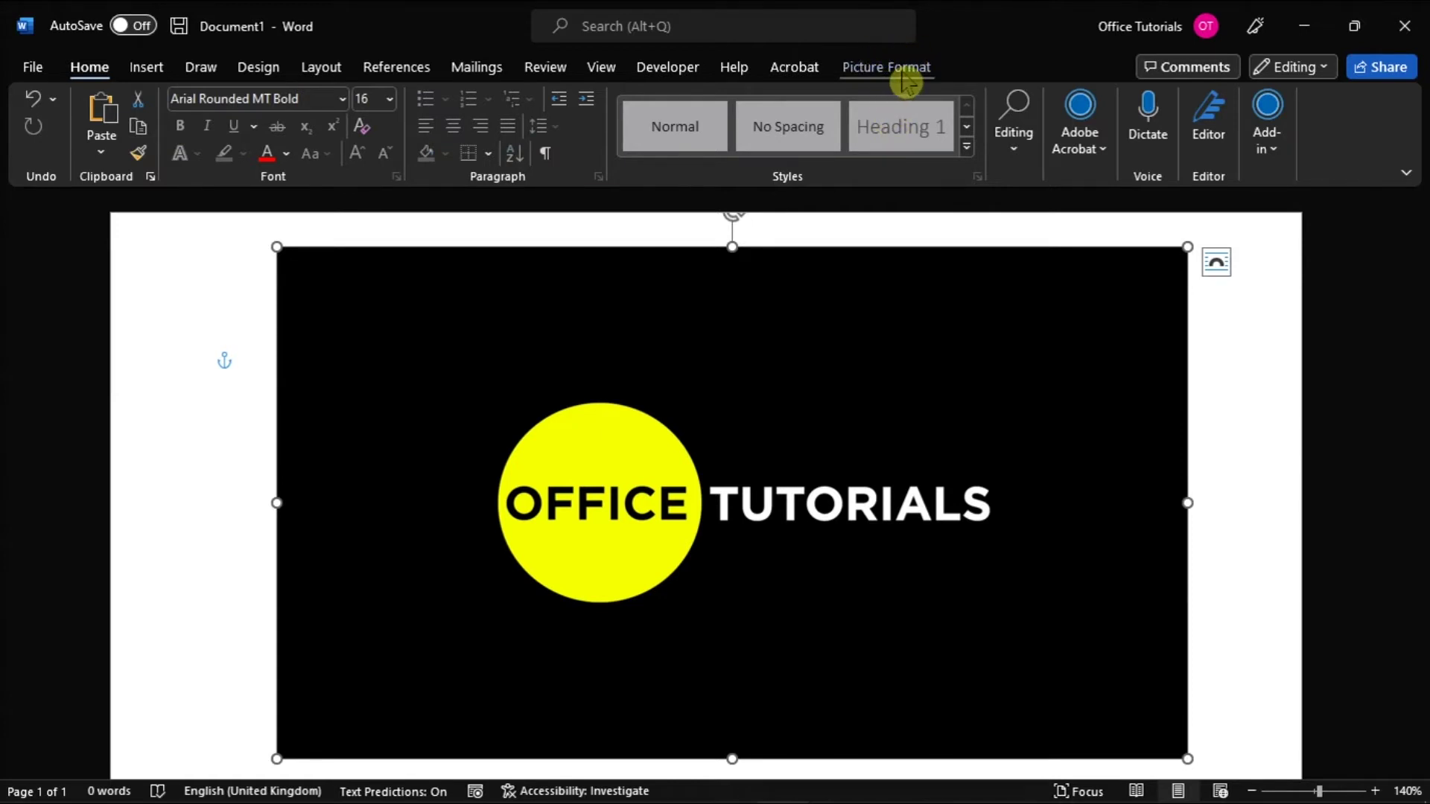
{"action": "left_click", "coordinate": [887, 67]}
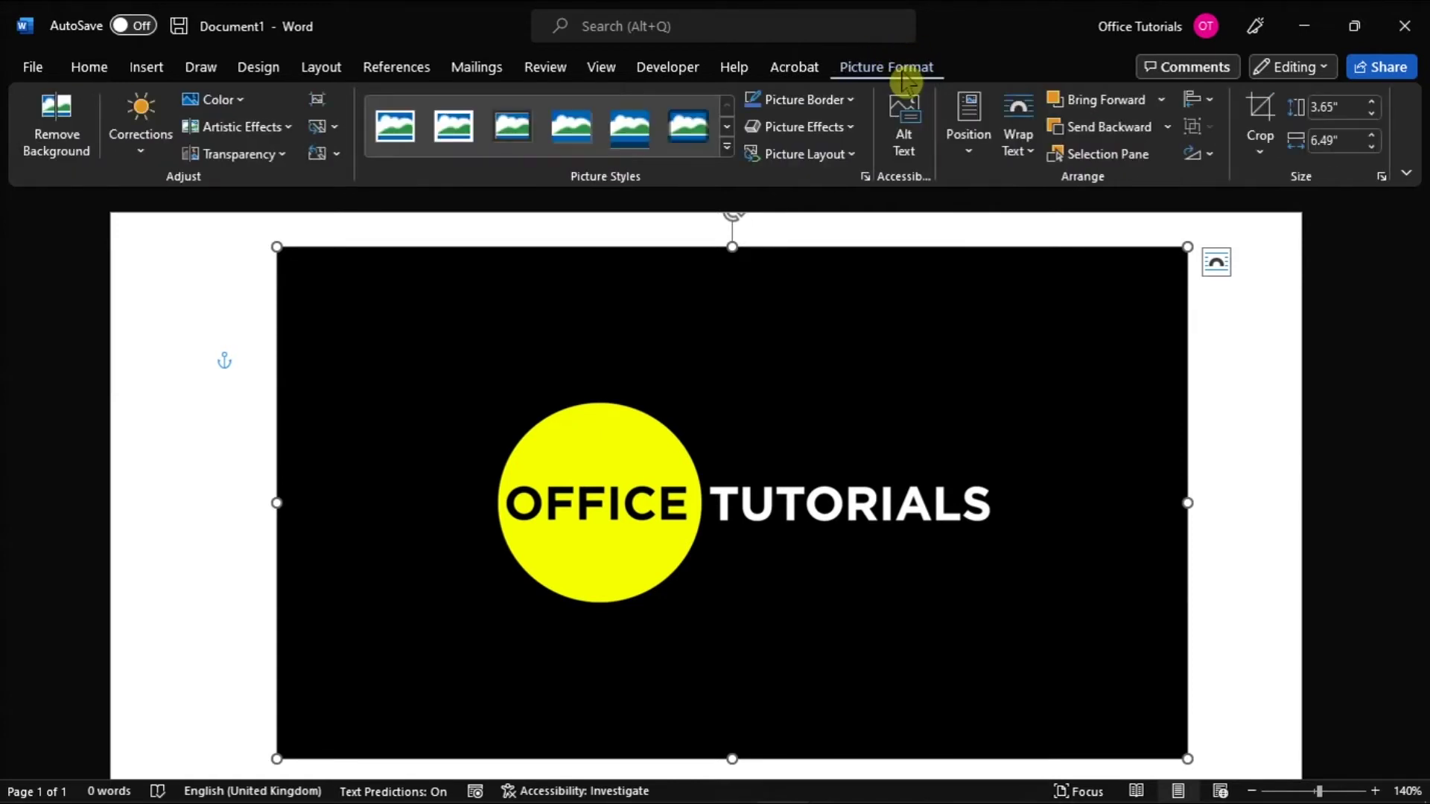
Flip the OFFICE TUTORIALS logo vertically using Rotate Objects in the Arrange group
{"action": "left_click", "coordinate": [1198, 157]}
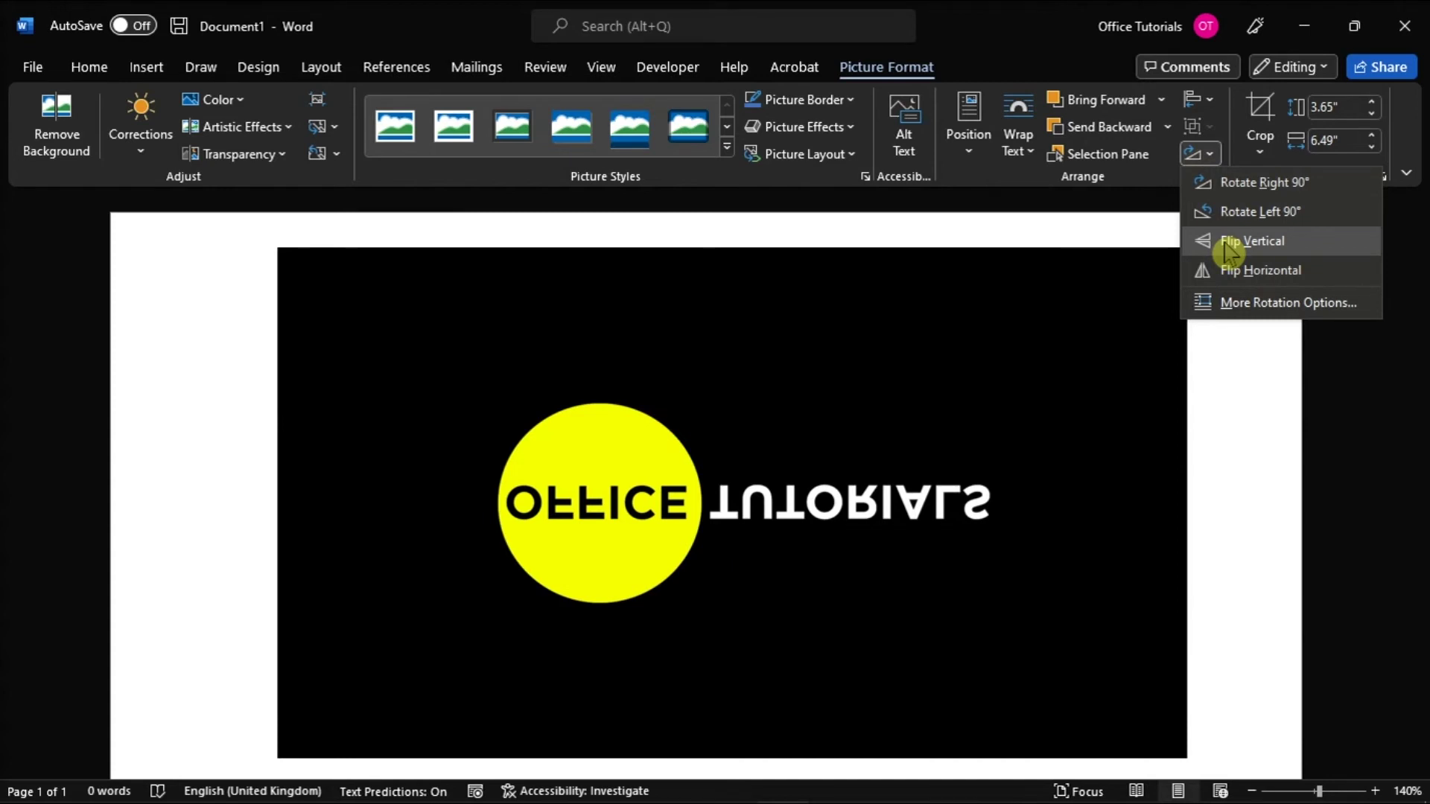
{"action": "left_click", "coordinate": [1232, 244]}
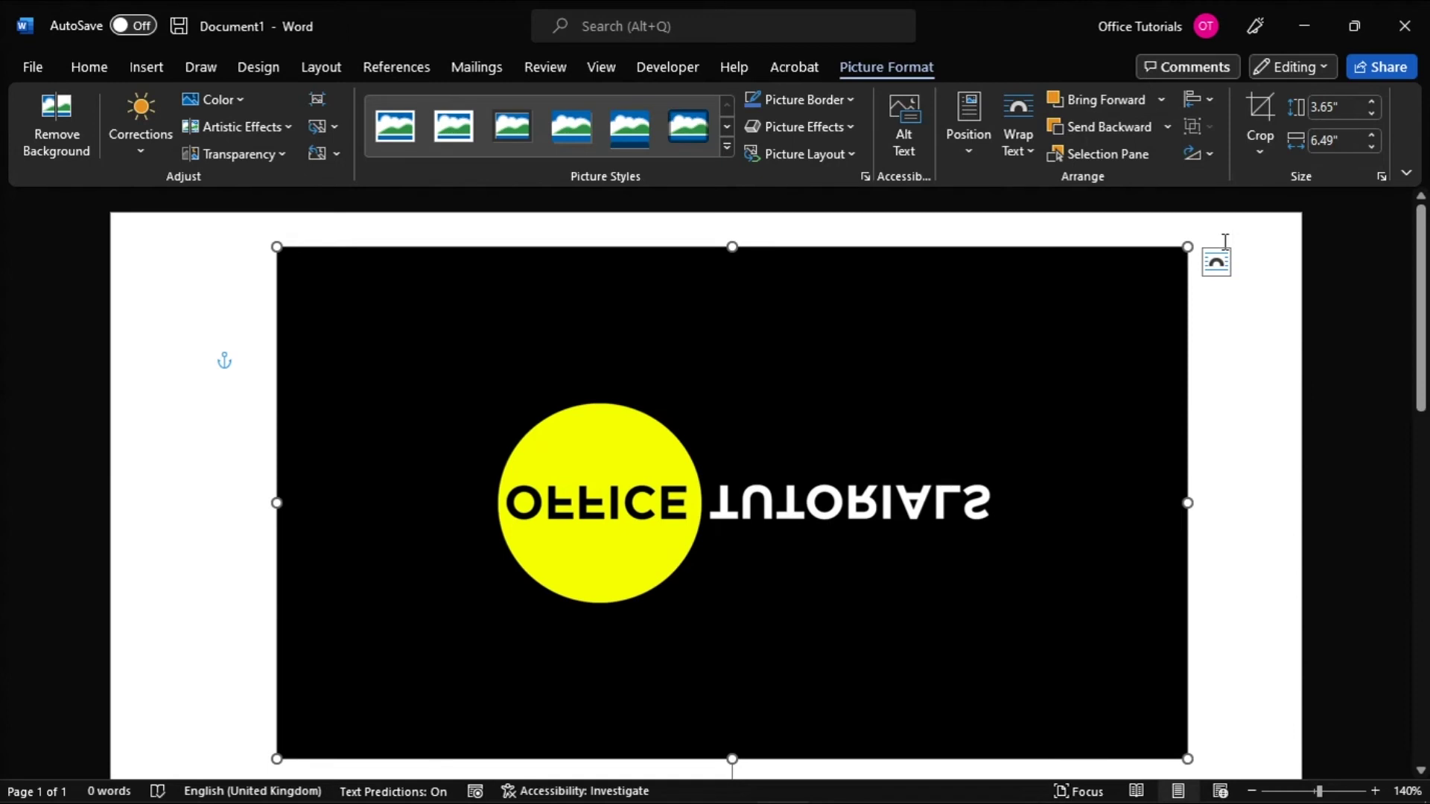